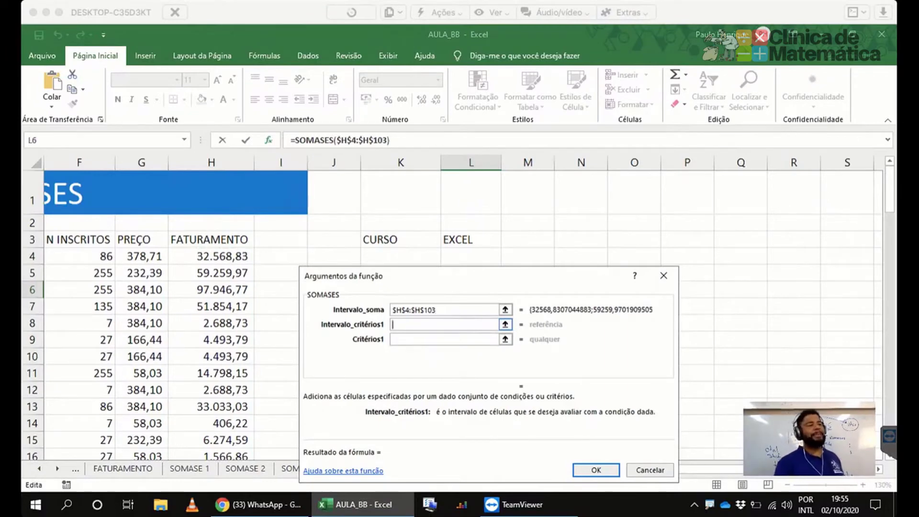
# Set the first criterion of the SOMASES function to the course cell as the absolute reference $L$3
pyautogui.click(445, 340)
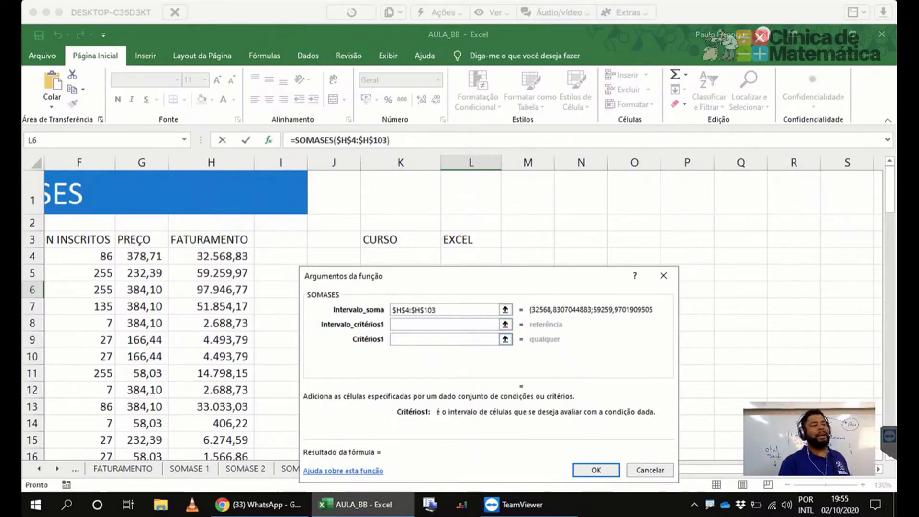
pyautogui.click(471, 240)
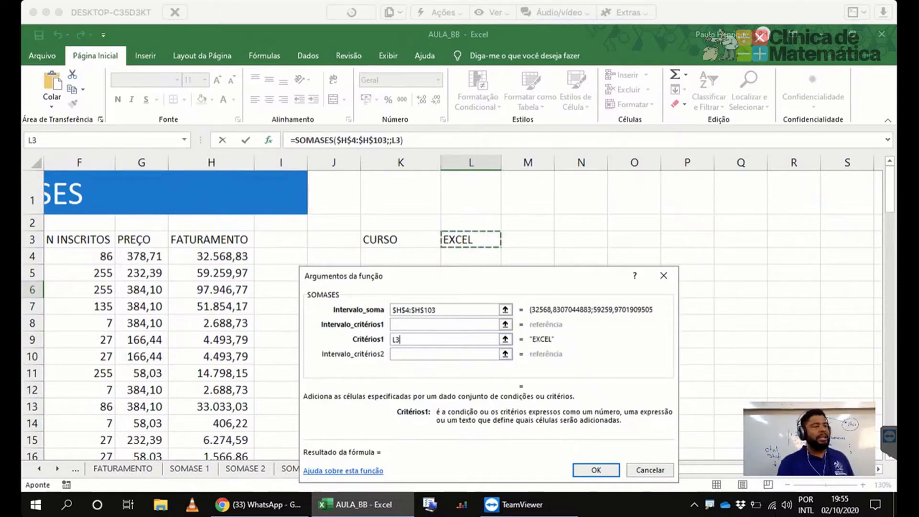
pyautogui.press('F4')
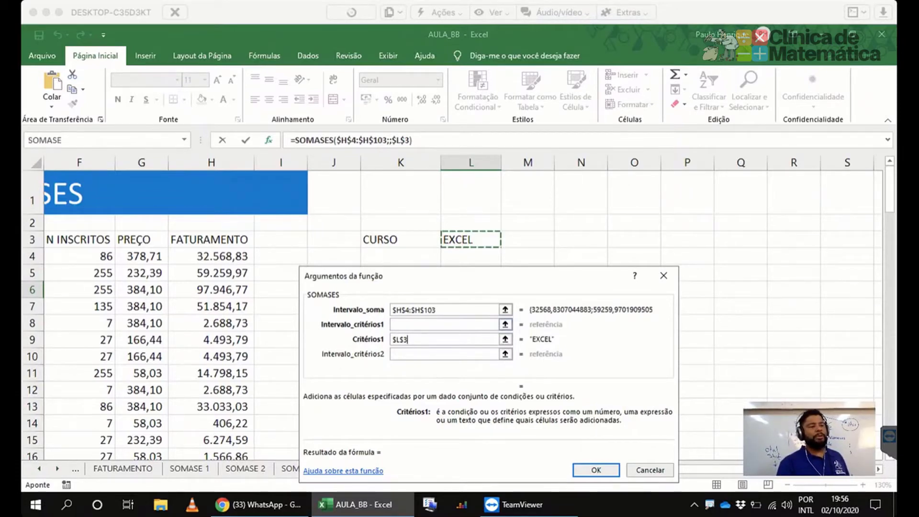
# Set the first criteria range to the CURSO column data as the absolute range $C$4:$C$103
pyautogui.click(445, 324)
pyautogui.hscroll(-2, 167, 311)
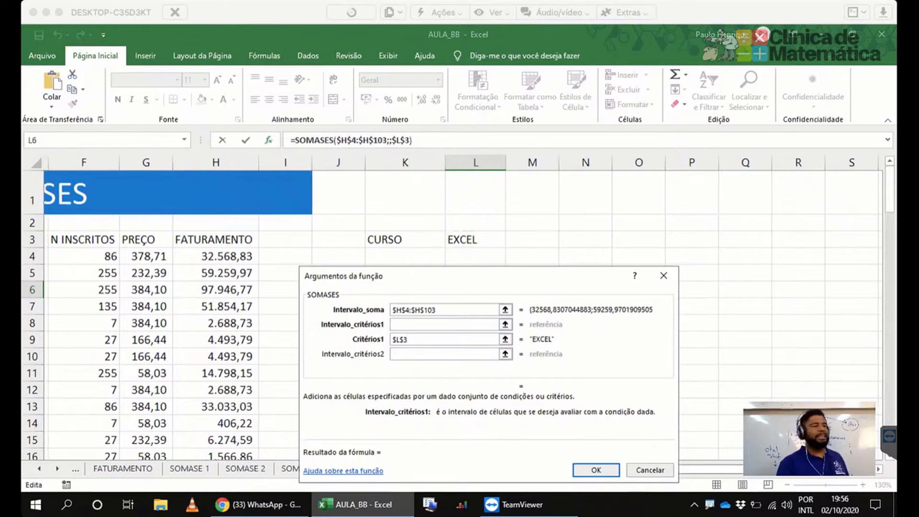
pyautogui.hscroll(-3, 168, 311)
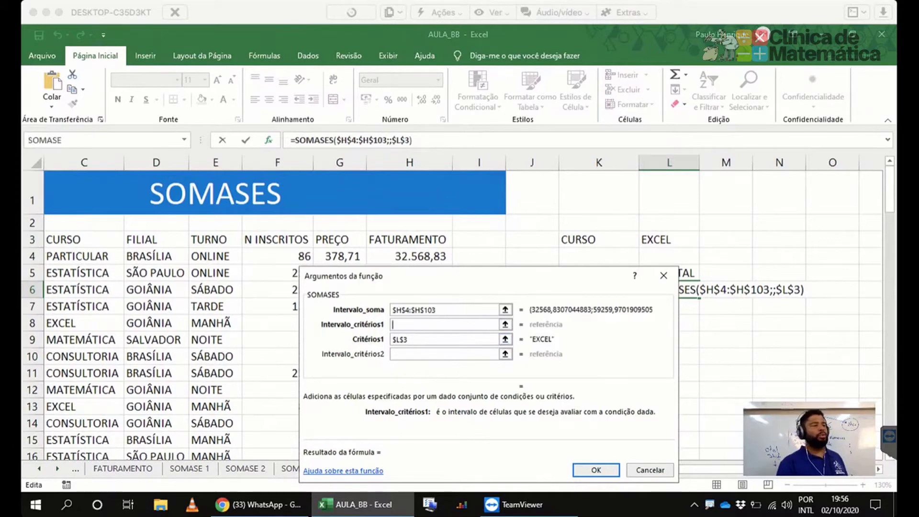
pyautogui.hscroll(-1, 168, 311)
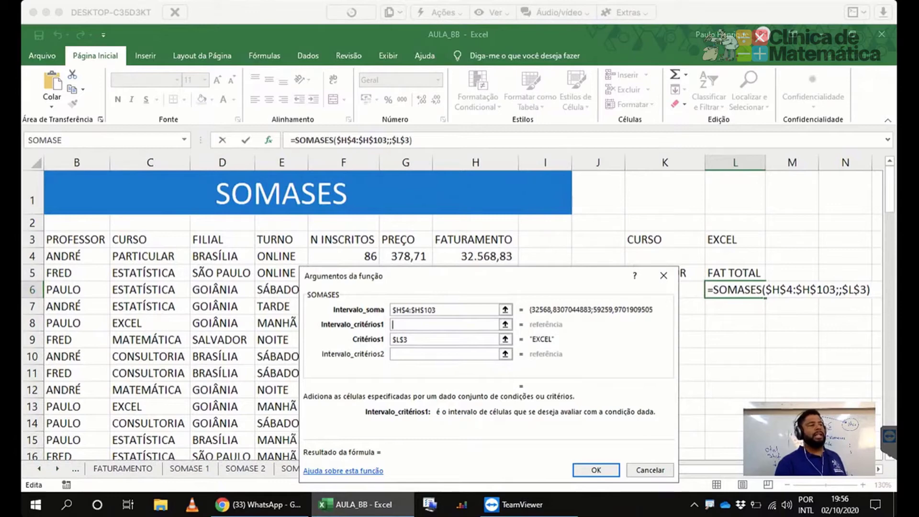
pyautogui.click(150, 256)
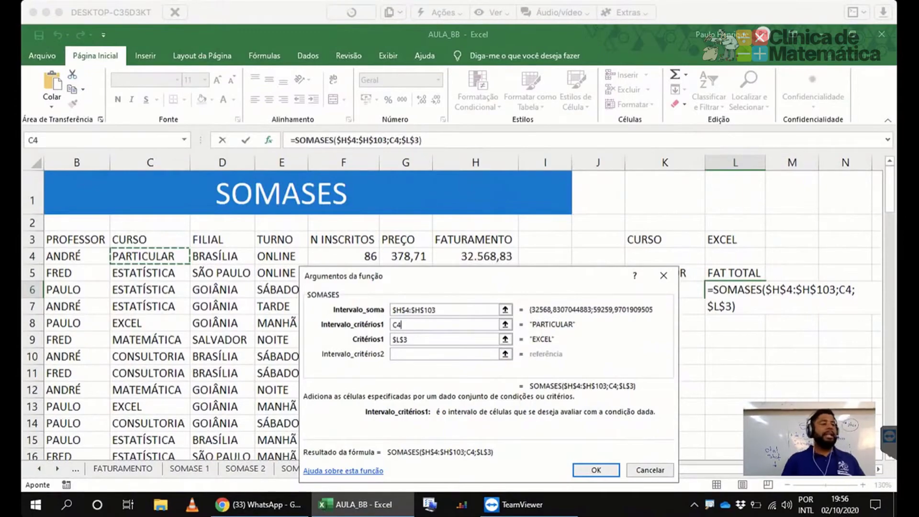
pyautogui.hotkey('ctrl', 'shift', 'Down')
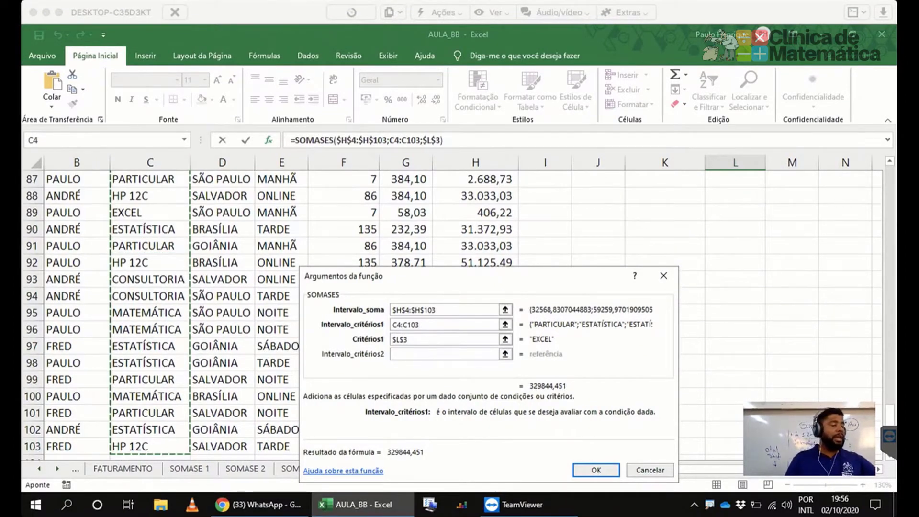
pyautogui.press('F4')
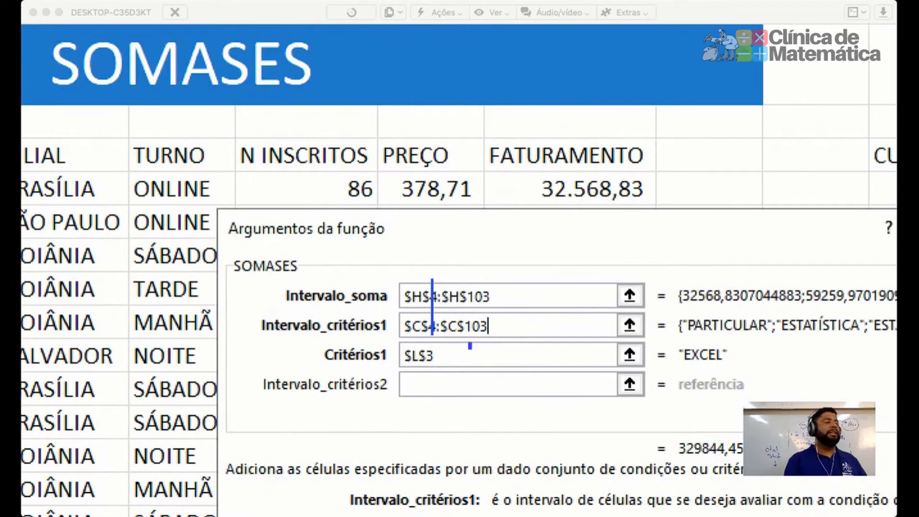
pyautogui.moveTo(473, 348); pyautogui.dragTo(473, 251)
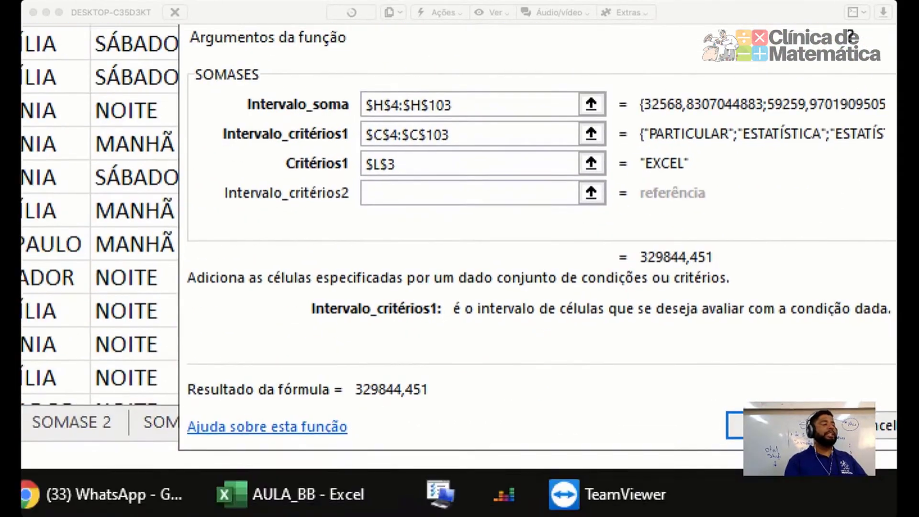
pyautogui.click(427, 442)
pyautogui.moveTo(328, 371)
pyautogui.mouseDown()
pyautogui.moveTo(362, 428)
pyautogui.moveTo(425, 414)
pyautogui.mouseUp()
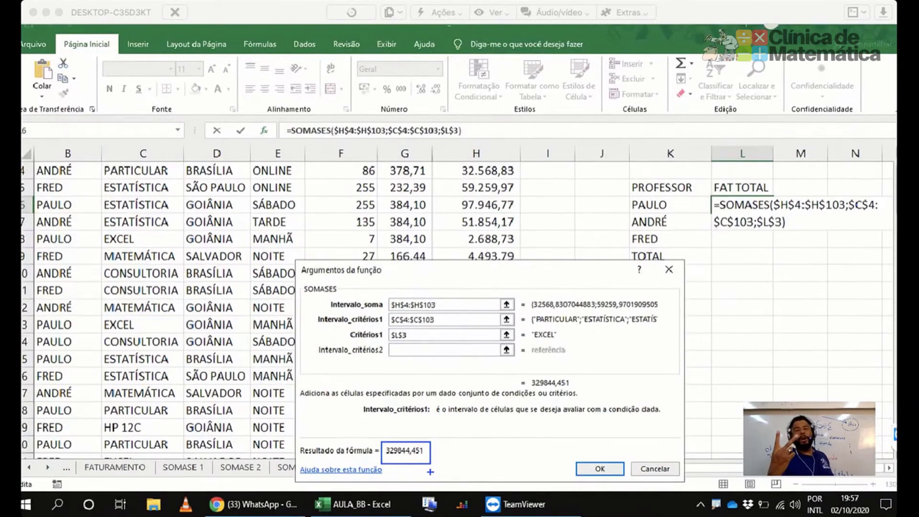
# Set the second criterion to the first professor's cell, K6, as a relative reference
pyautogui.click(445, 354)
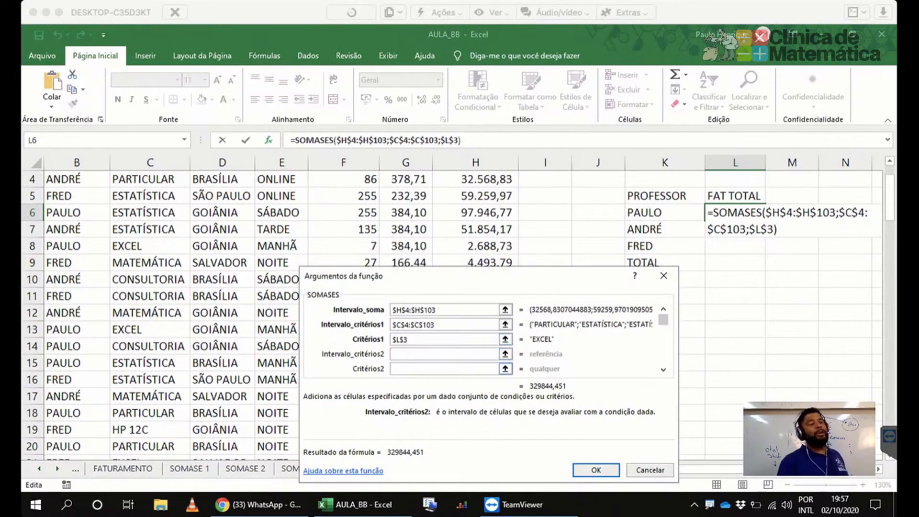
pyautogui.click(444, 369)
pyautogui.click(665, 213)
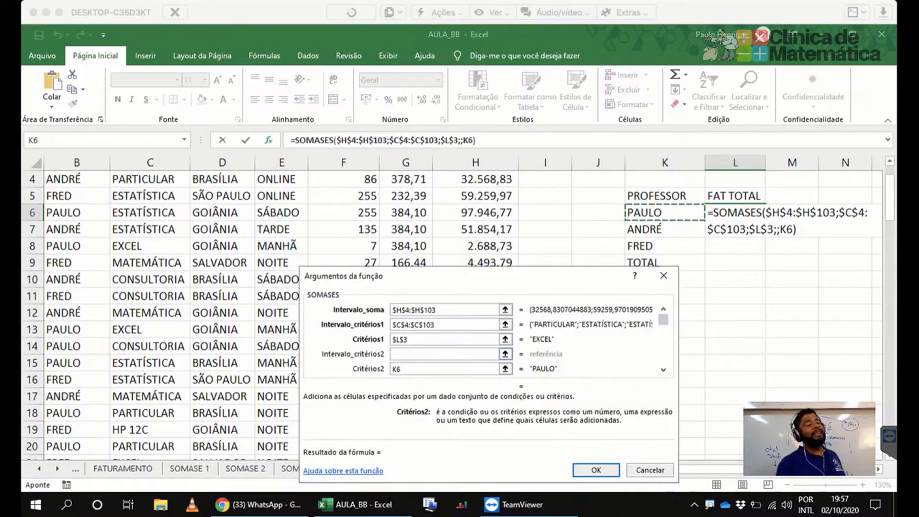
# Set the second criteria range to the PROFESSOR column data as the absolute range $B$4:$B$103
pyautogui.click(444, 355)
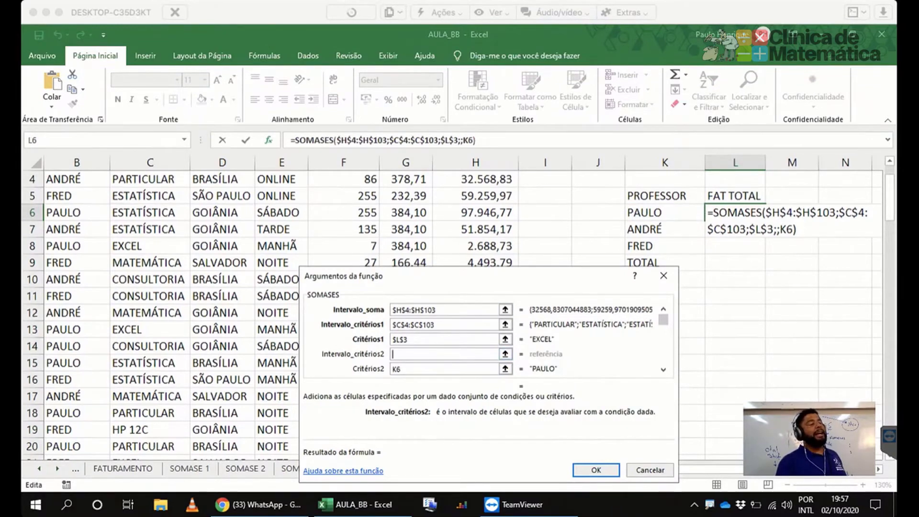
pyautogui.scroll(1, 163, 316)
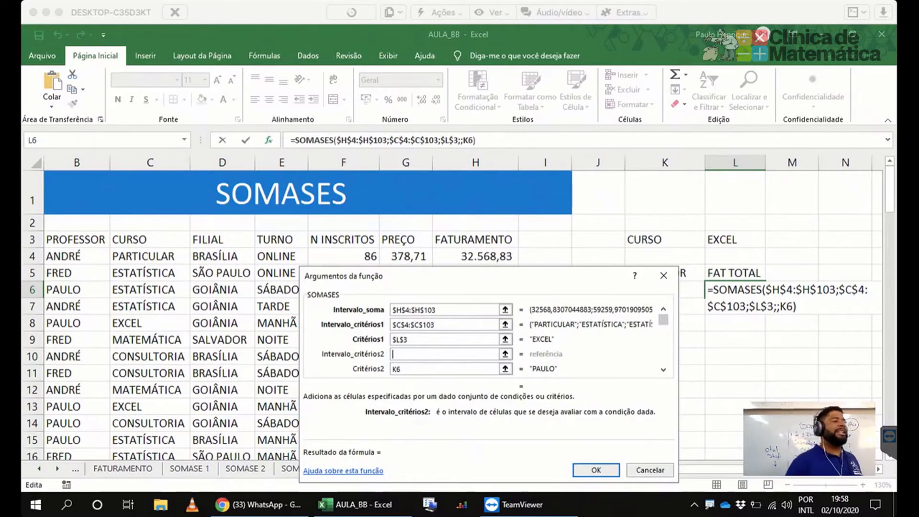
pyautogui.click(77, 256)
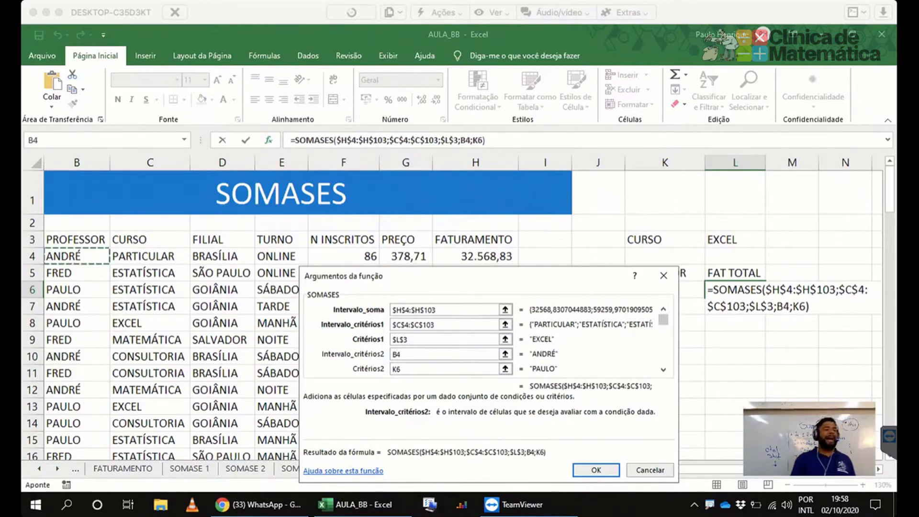
pyautogui.hotkey('ctrl', 'shift', 'Down')
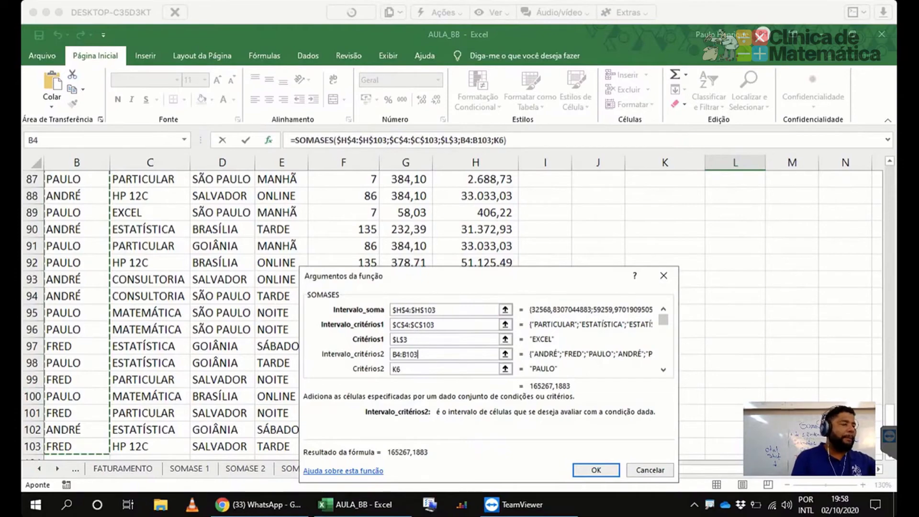
pyautogui.press('F4')
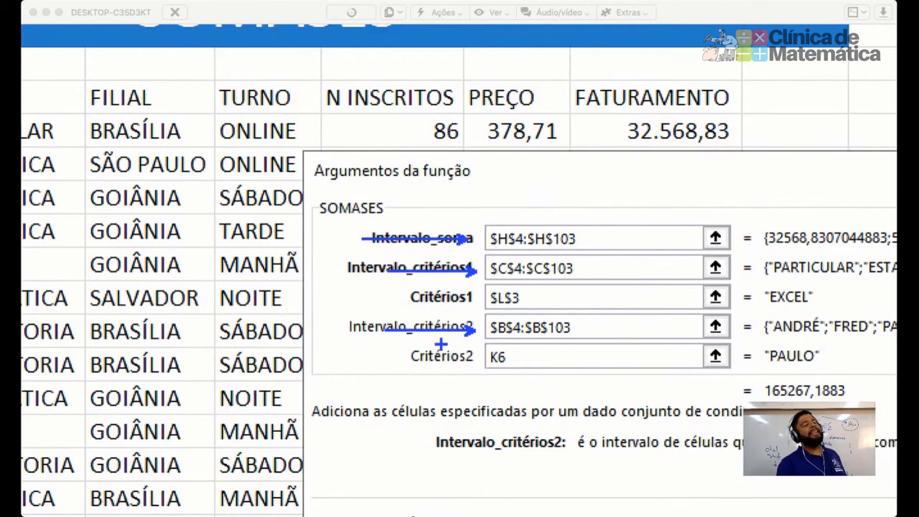
pyautogui.press('r')
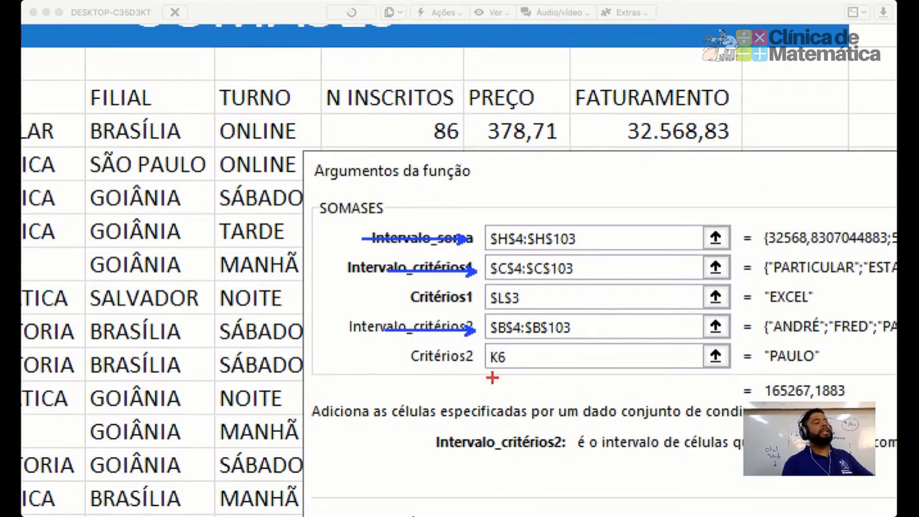
pyautogui.moveTo(498, 374); pyautogui.dragTo(499, 408)
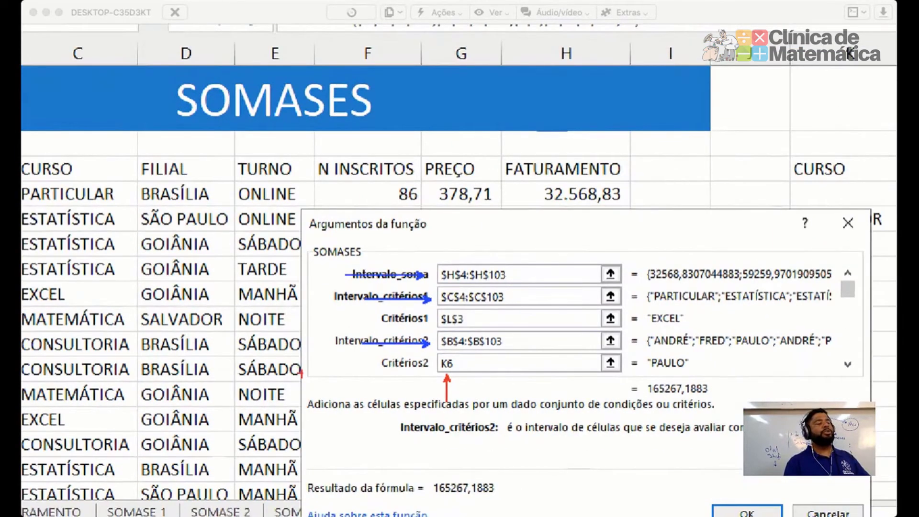
pyautogui.scroll(-2, 301, 373)
pyautogui.moveTo(732, 277)
pyautogui.mouseDown()
pyautogui.moveTo(742, 280)
pyautogui.moveTo(753, 319)
pyautogui.mouseUp()
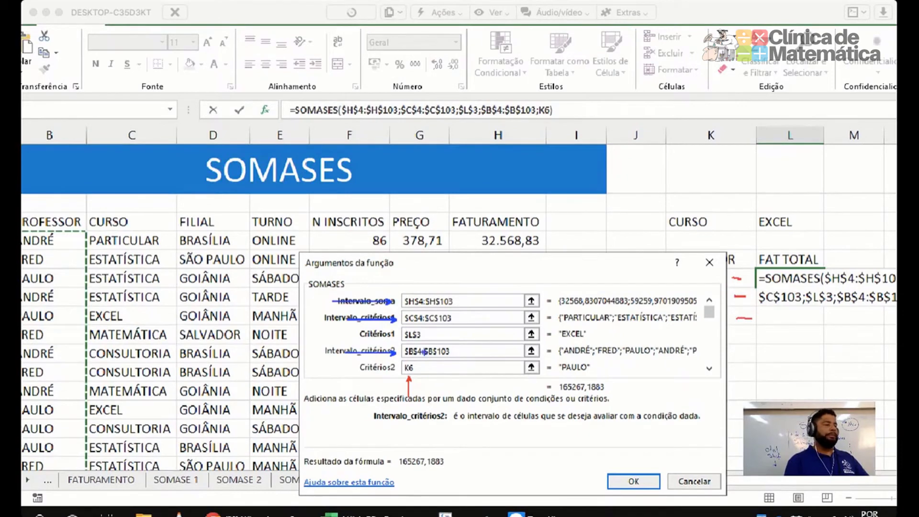
pyautogui.moveTo(429, 335); pyautogui.dragTo(449, 335)
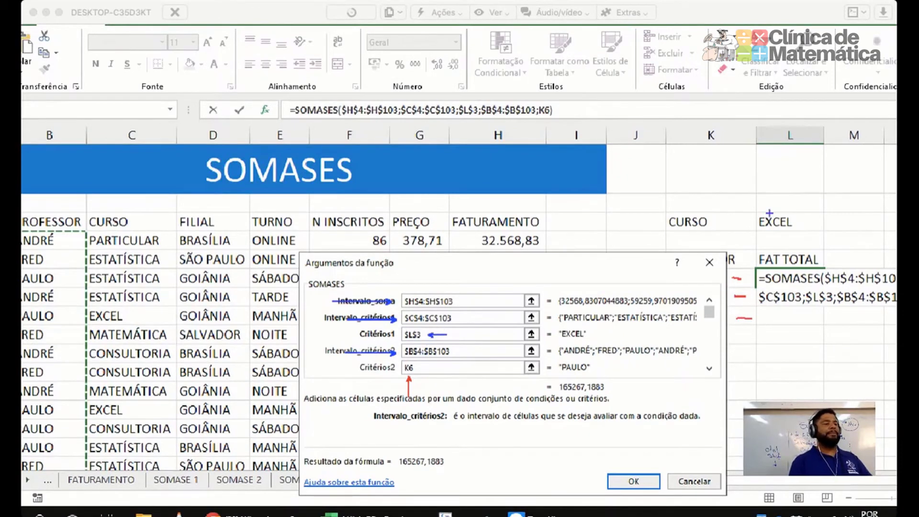
pyautogui.moveTo(755, 213); pyautogui.dragTo(801, 232)
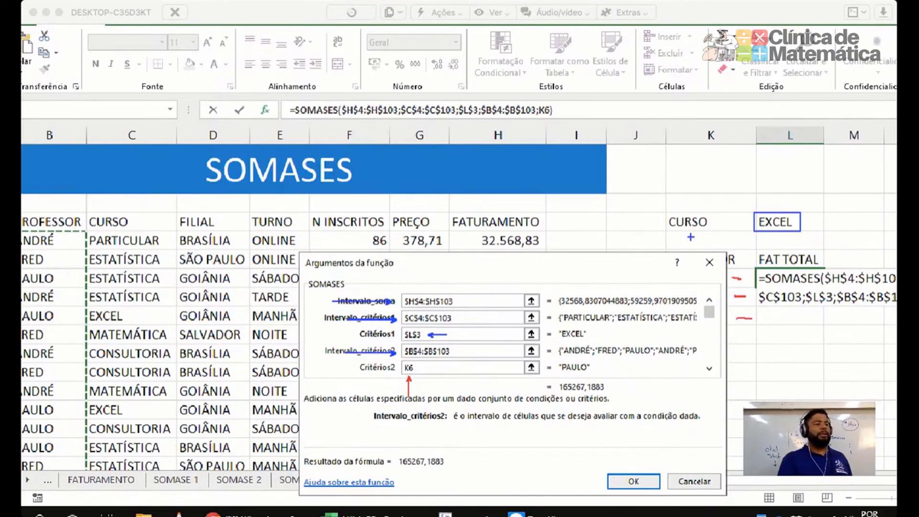
pyautogui.press('Escape')
# Fill the completed SOMASES formula from L6 down to L9 and apply the accounting number format in R$
pyautogui.press('Return')
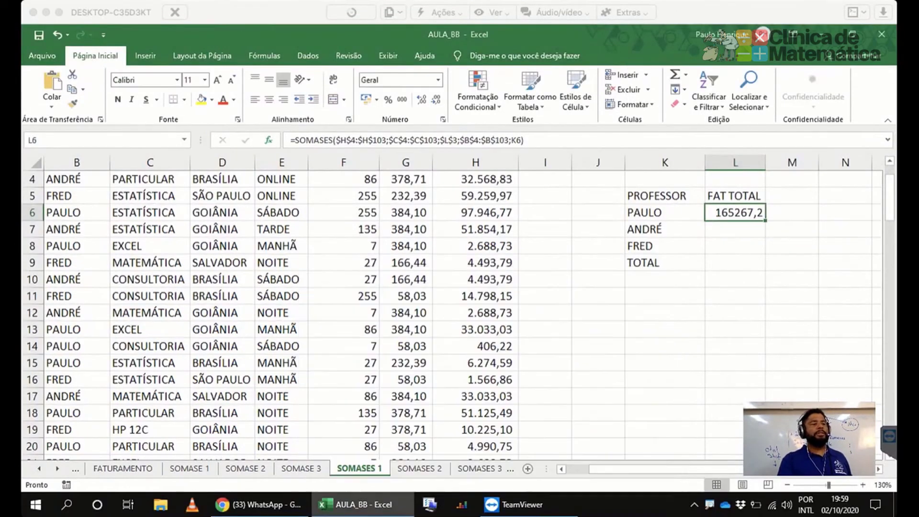
pyautogui.doubleClick(765, 220)
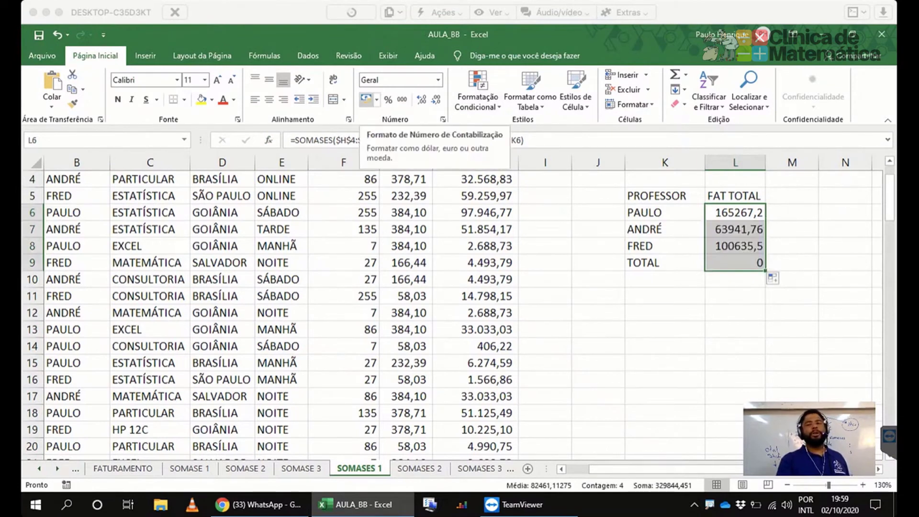
pyautogui.click(366, 99)
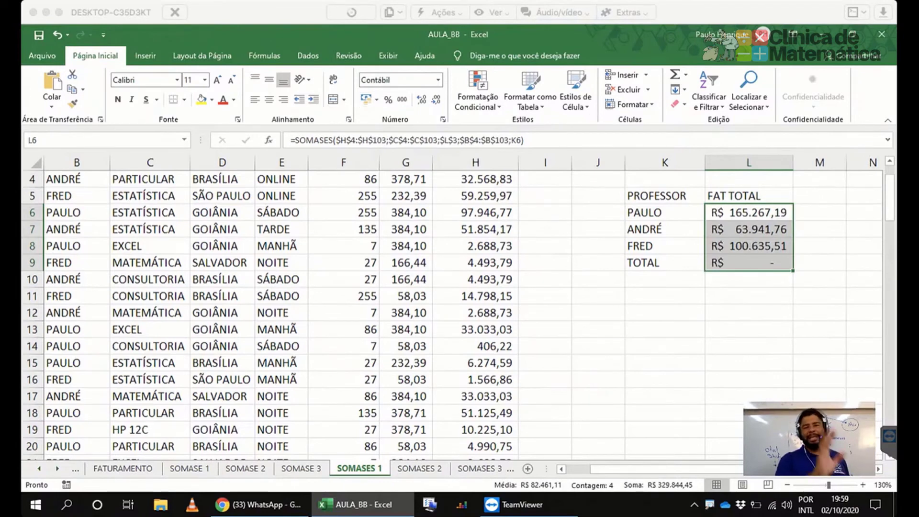
# Replace the copied SOMASES formula in the TOTAL cell L9 with =SOMA(L6:L8)
pyautogui.click(749, 263)
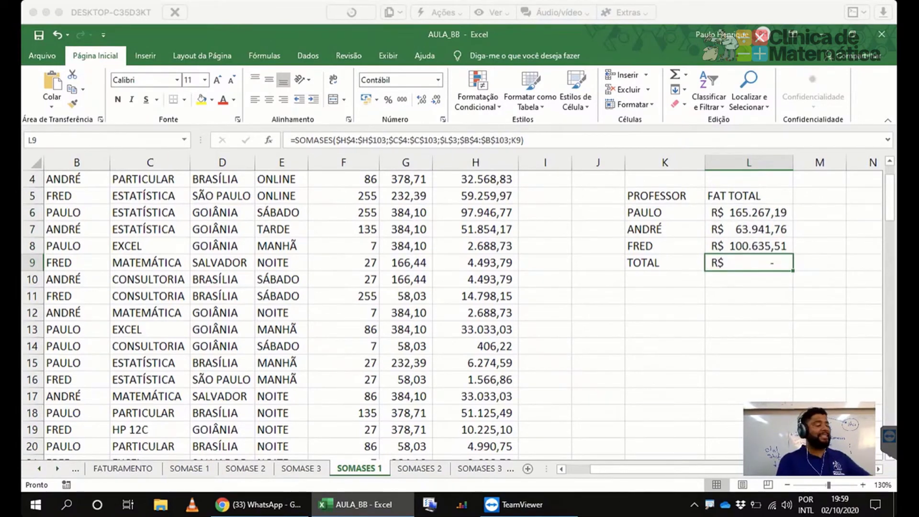
pyautogui.press('F2')
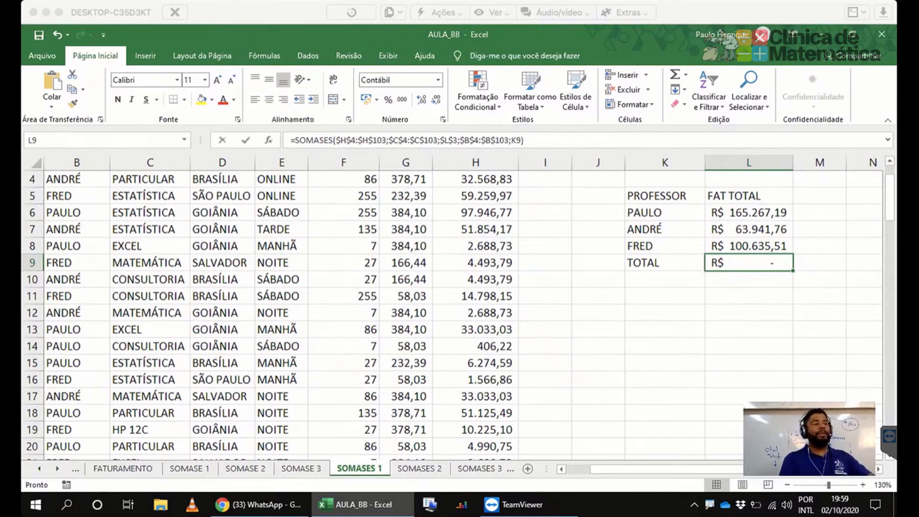
pyautogui.scroll(1, 323, 316)
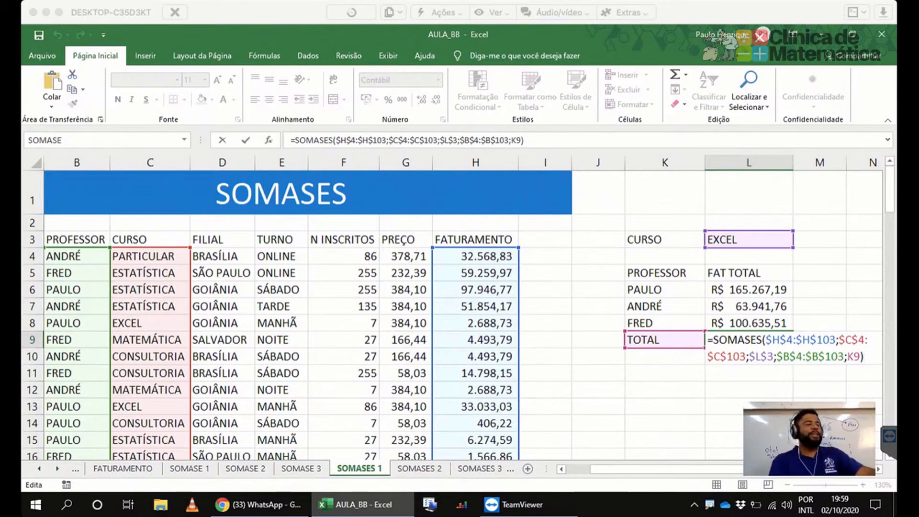
pyautogui.hotkey('ctrl', 'Return')
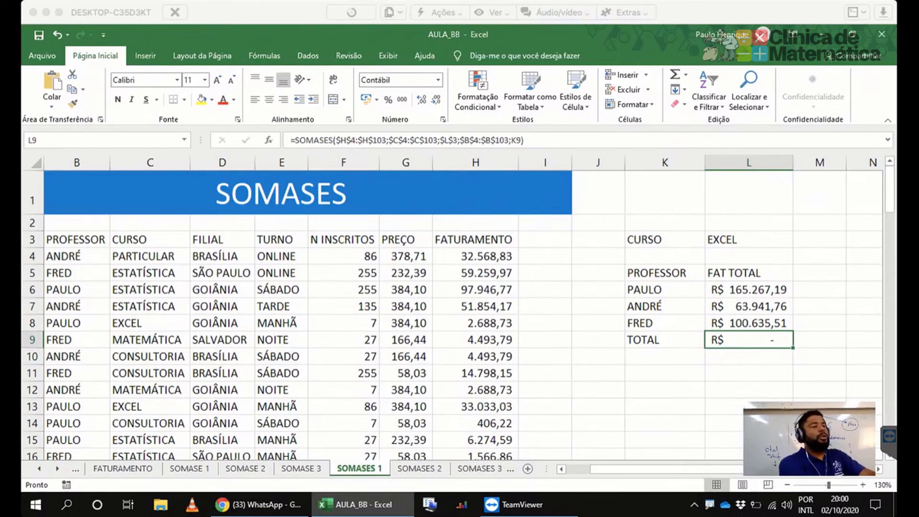
pyautogui.hotkey('alt', '=')
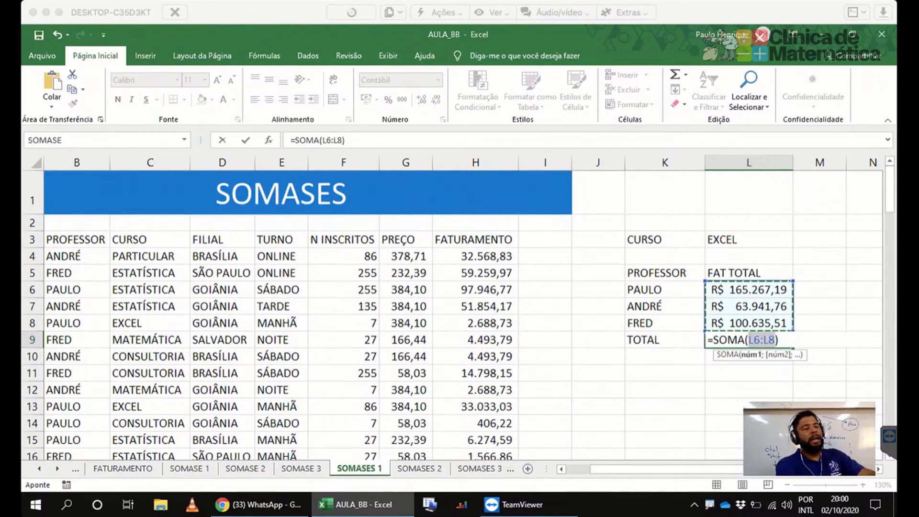
pyautogui.press('Return')
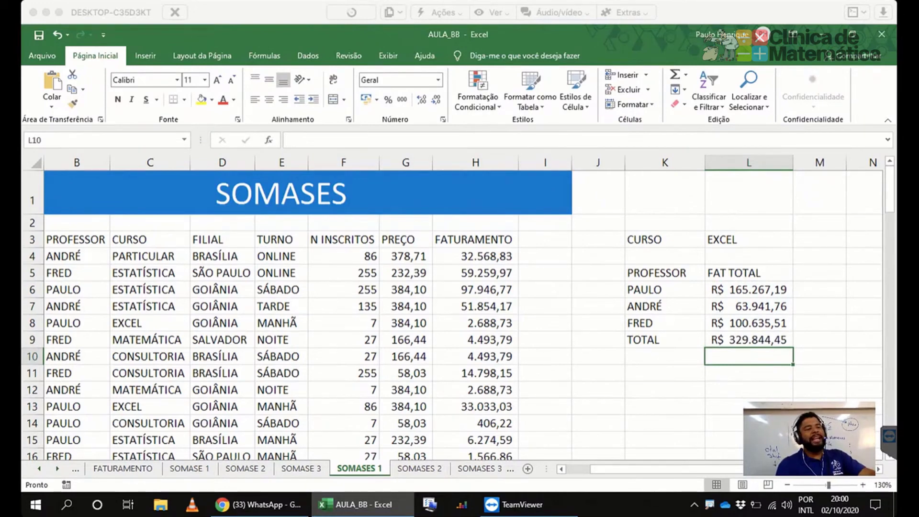
pyautogui.press('Up')
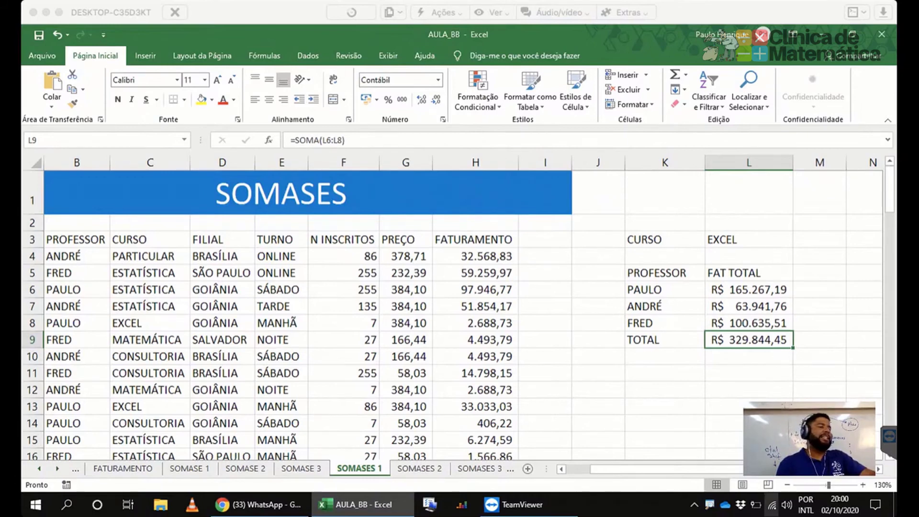
# Change the CURSO criterion in cell L3 to PARTICULAR to test the professors' revenue formulas
pyautogui.click(749, 239)
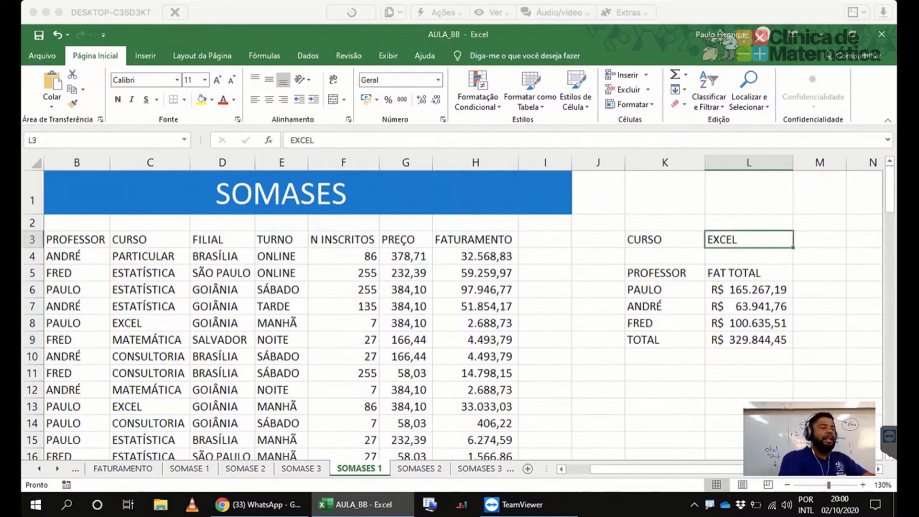
pyautogui.press('F2')
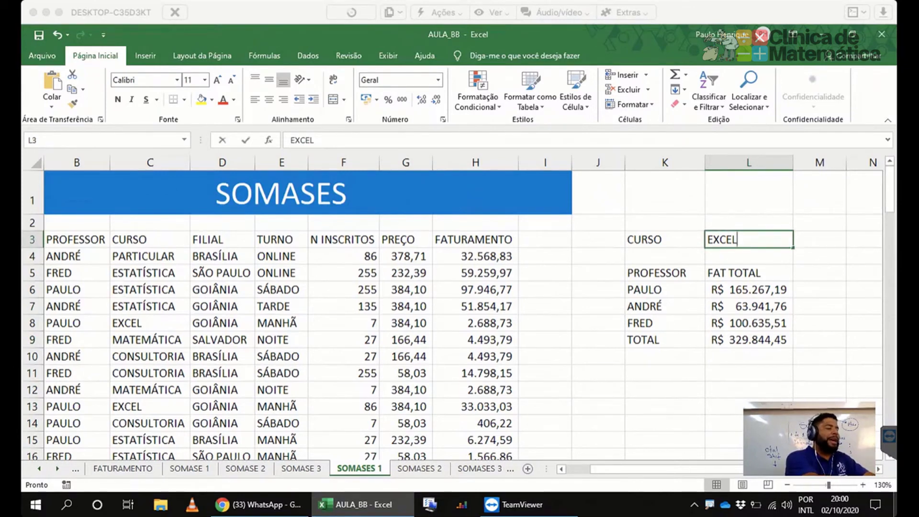
pyautogui.write('parti')
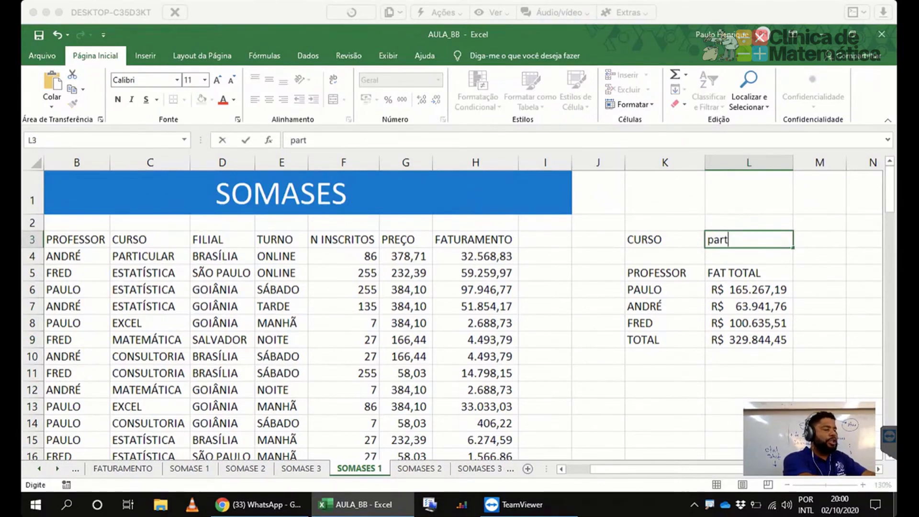
pyautogui.press('Escape')
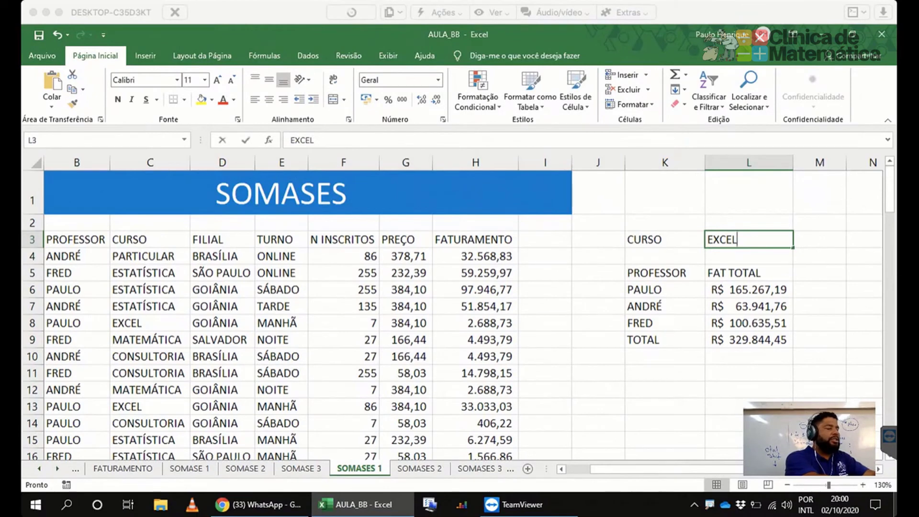
pyautogui.write('PARTICULAR')
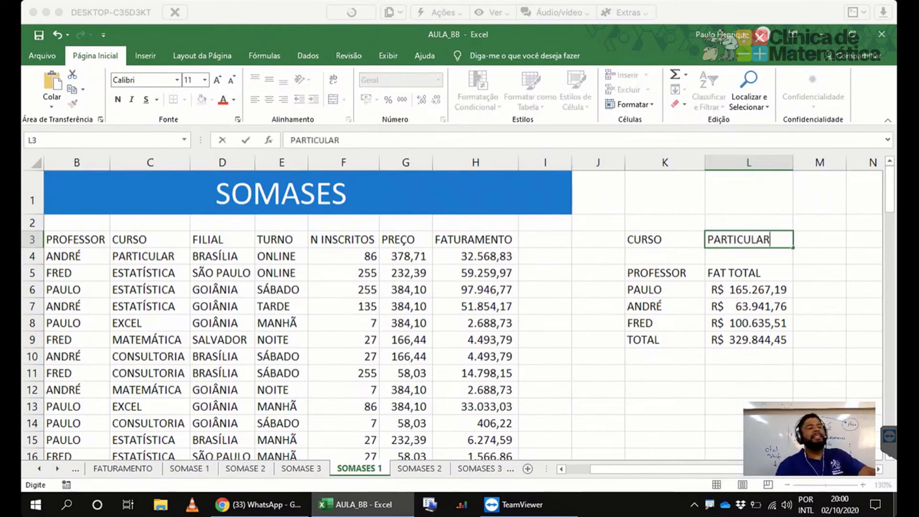
pyautogui.press('Return')
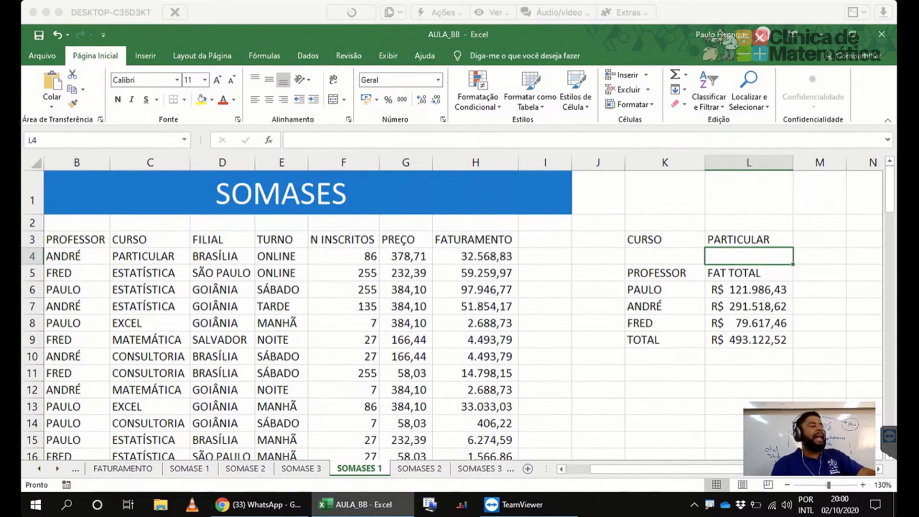
# Set the CURSO criterion in L3 to ESTATÍSTICA to recalculate the revenue per professor
pyautogui.press('Up')
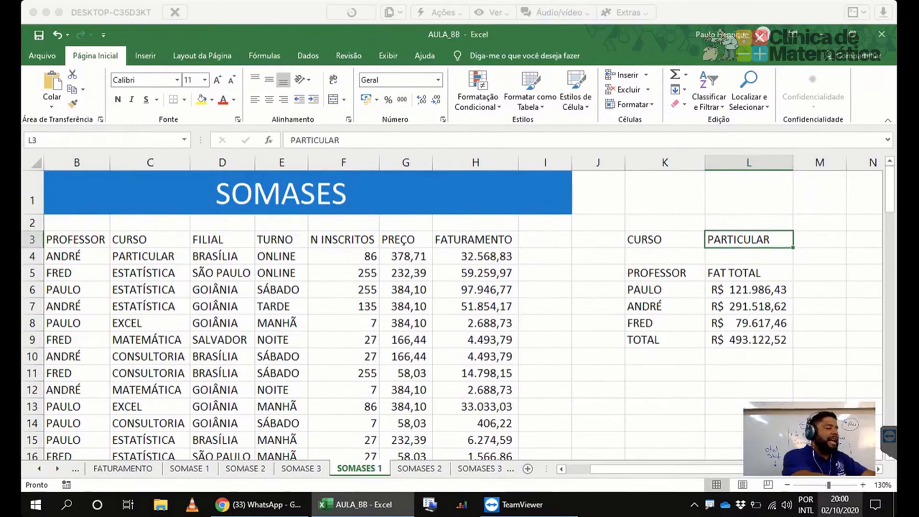
pyautogui.write('ESTAT')
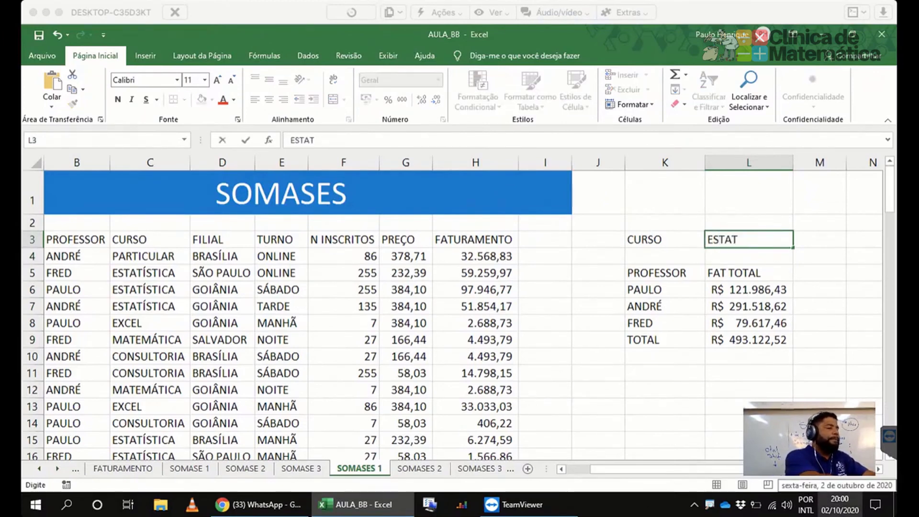
pyautogui.write('ÍSTICA')
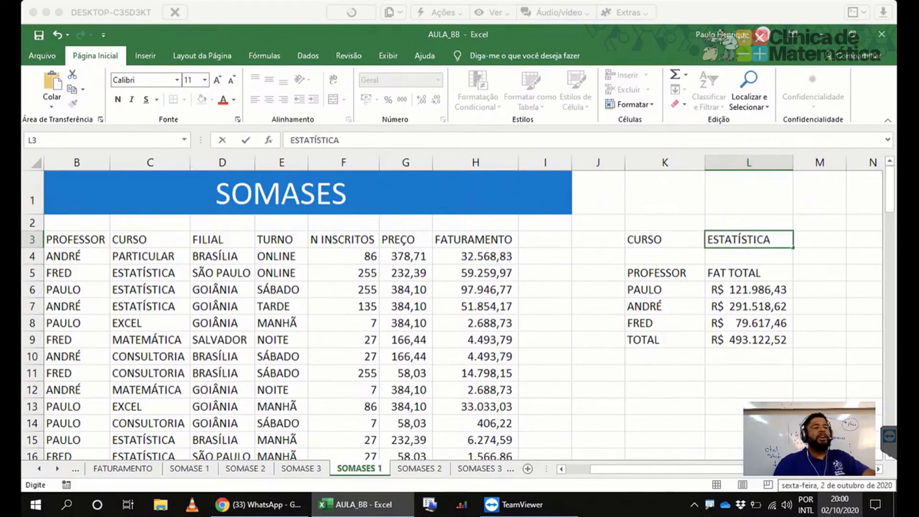
pyautogui.press('Return')
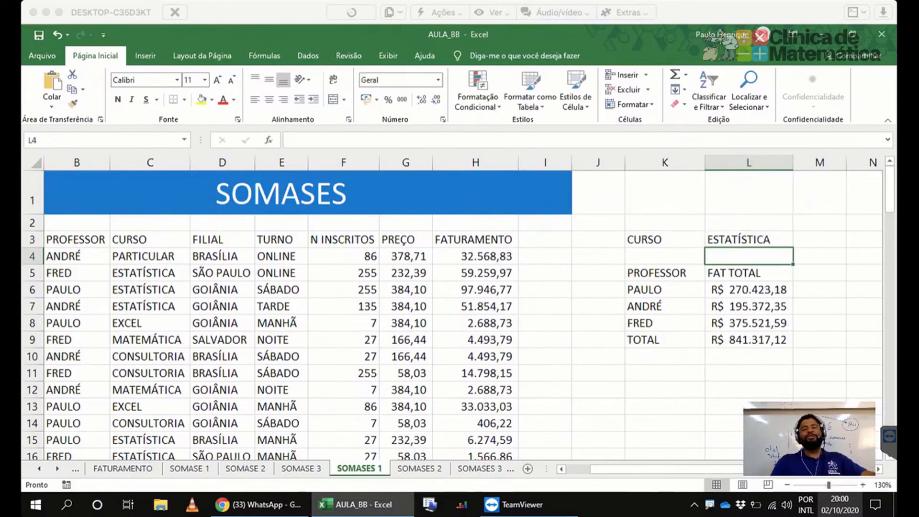